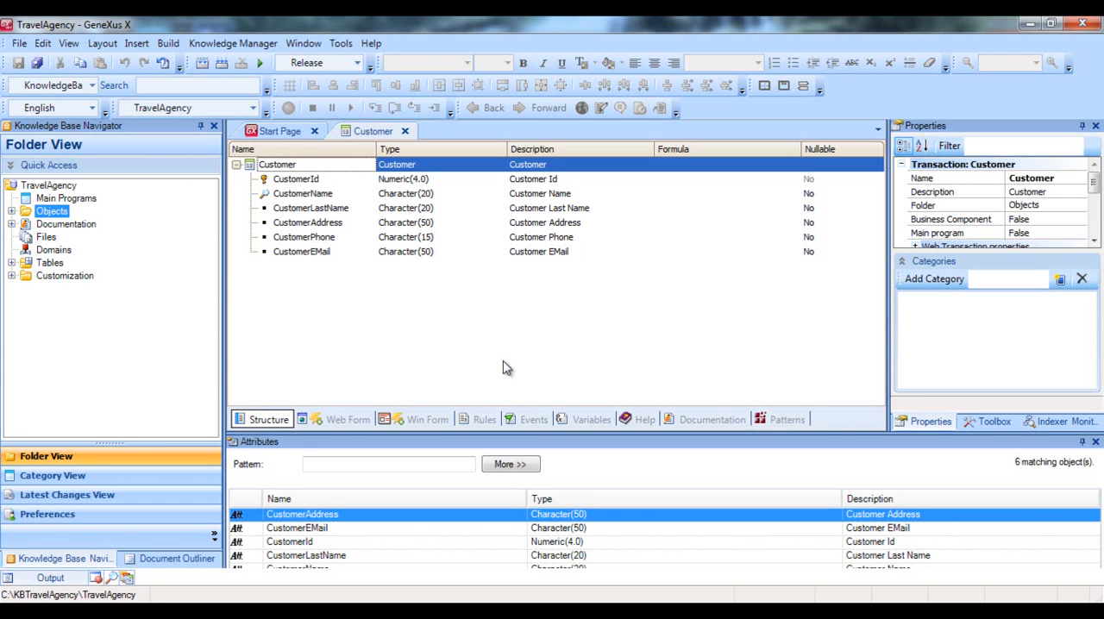
Create a new Transaction object named Attraction from the Objects folder
{"action": "right_click", "coordinate": [53, 211]}
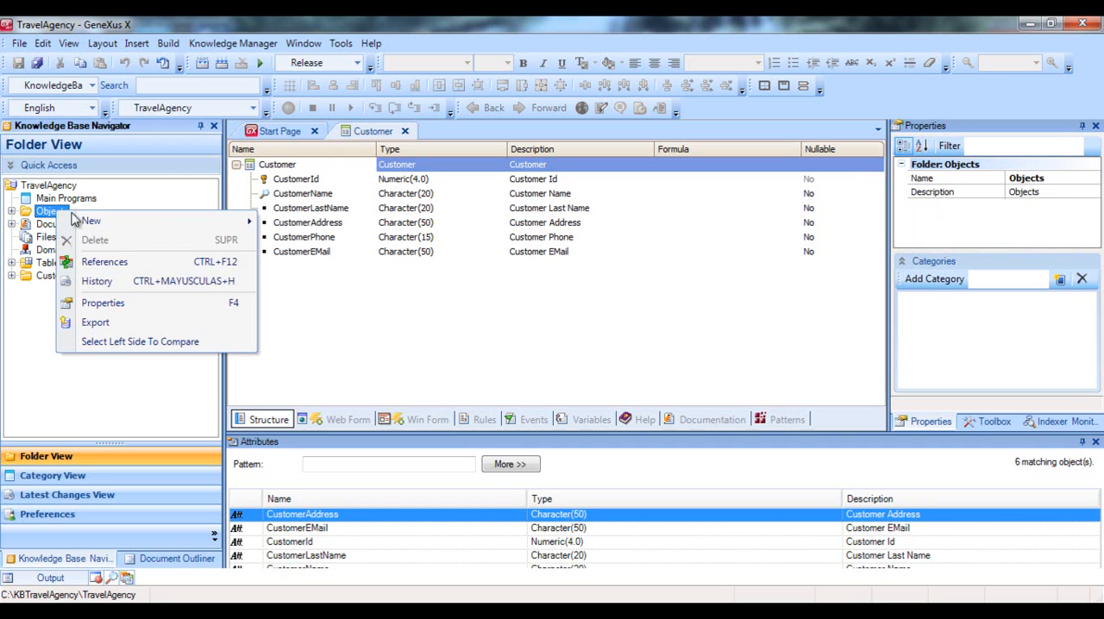
{"action": "mouse_move", "coordinate": [90, 221]}
{"action": "left_click", "coordinate": [289, 223]}
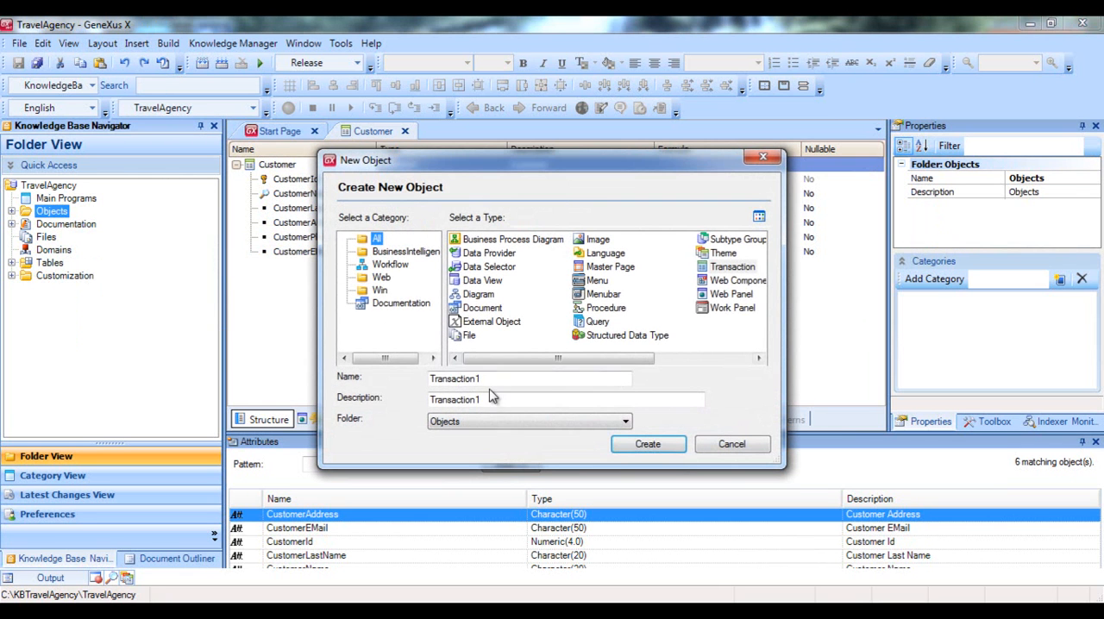
{"action": "type", "text": "Attra"}
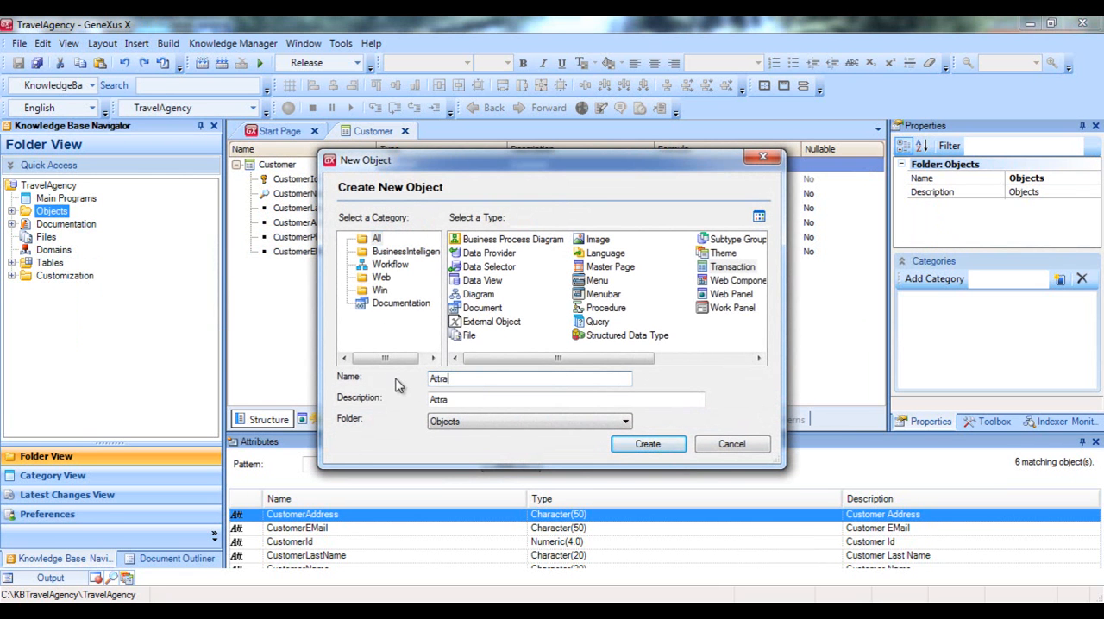
{"action": "type", "text": "ction"}
{"action": "key", "text": "Return"}
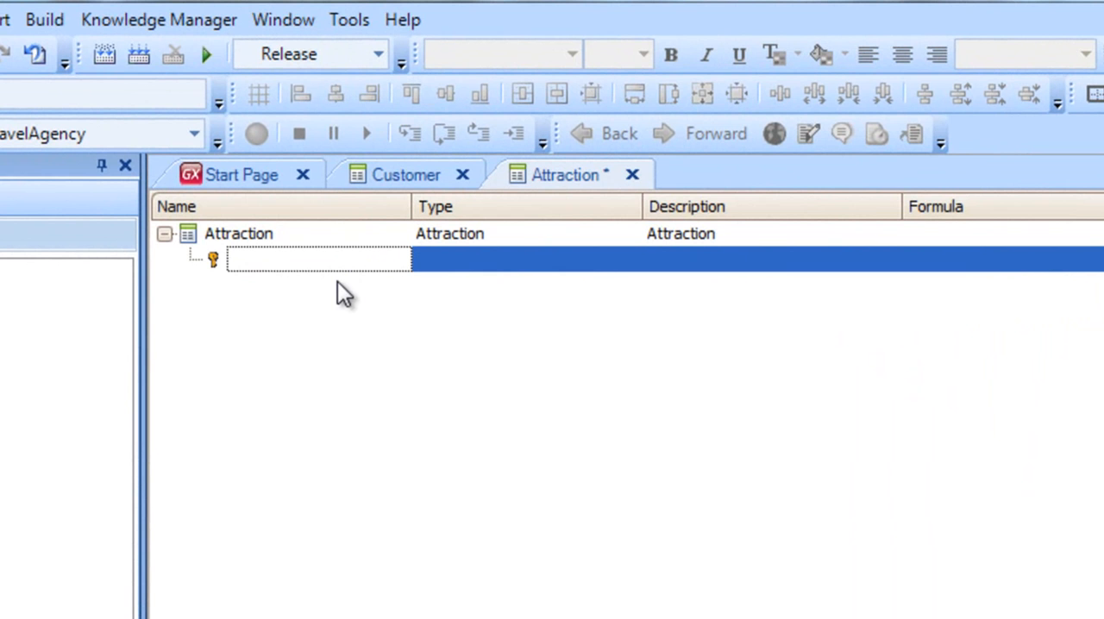
Name the first key attribute AttractionId
{"action": "key", "text": "period"}
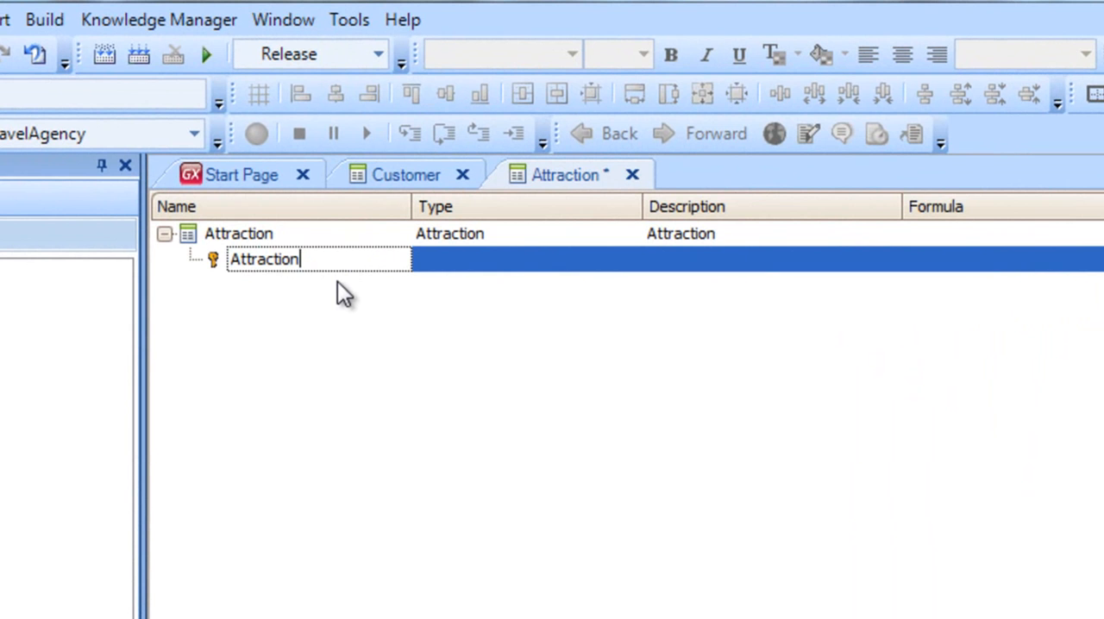
{"action": "type", "text": "Id"}
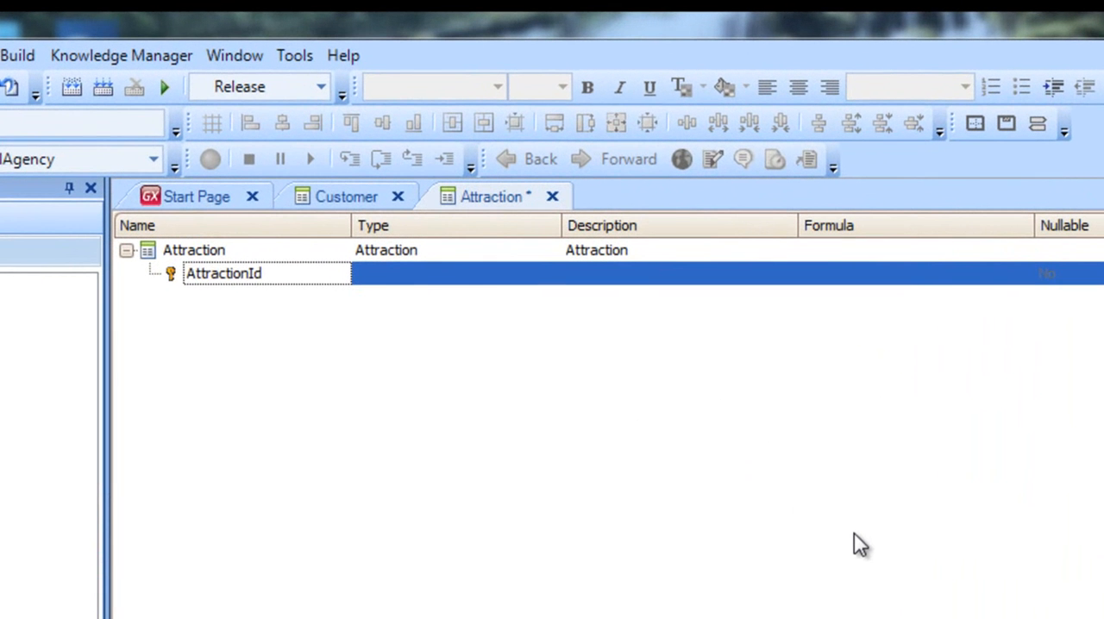
Type AttractionId as Id=Numeric(4.0), creating the new Id domain
{"action": "key", "text": "Tab"}
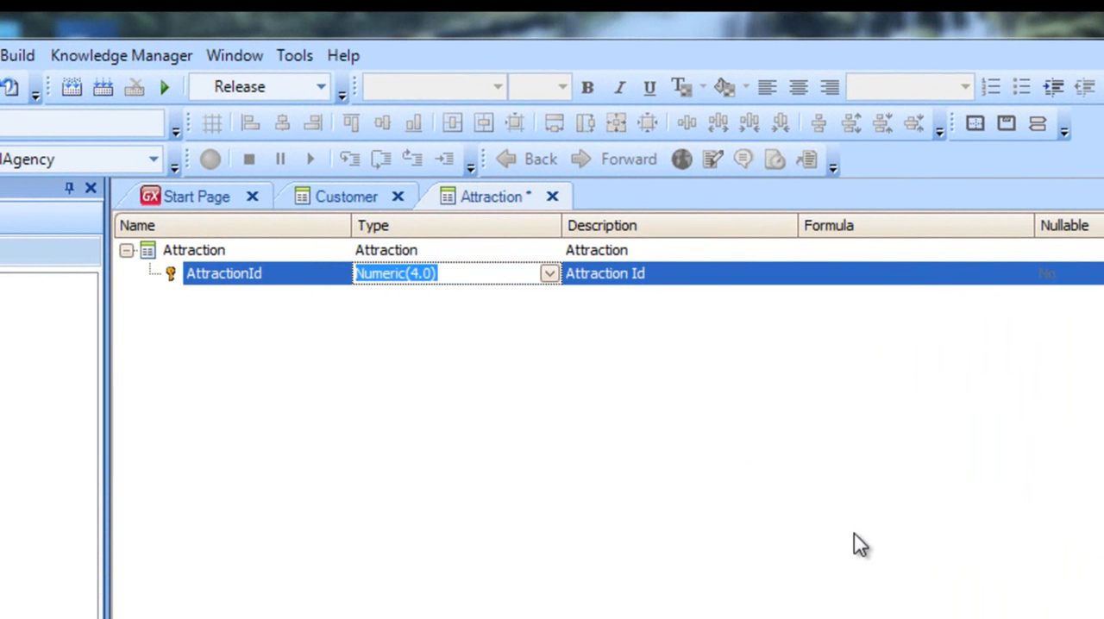
{"action": "type", "text": "Id"}
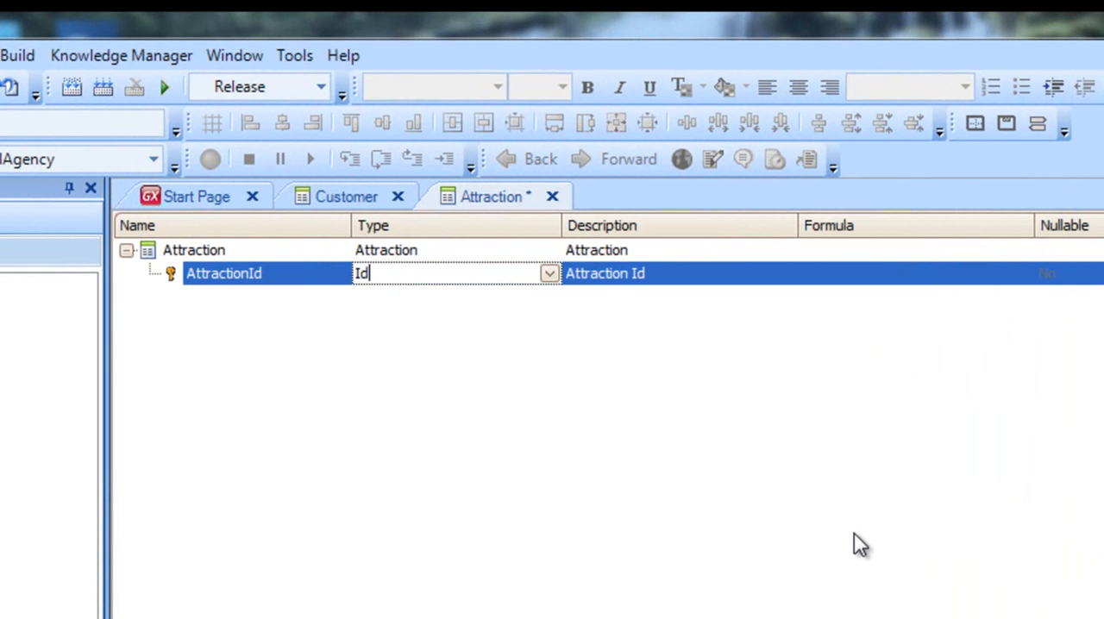
{"action": "type", "text": "=Numeric"}
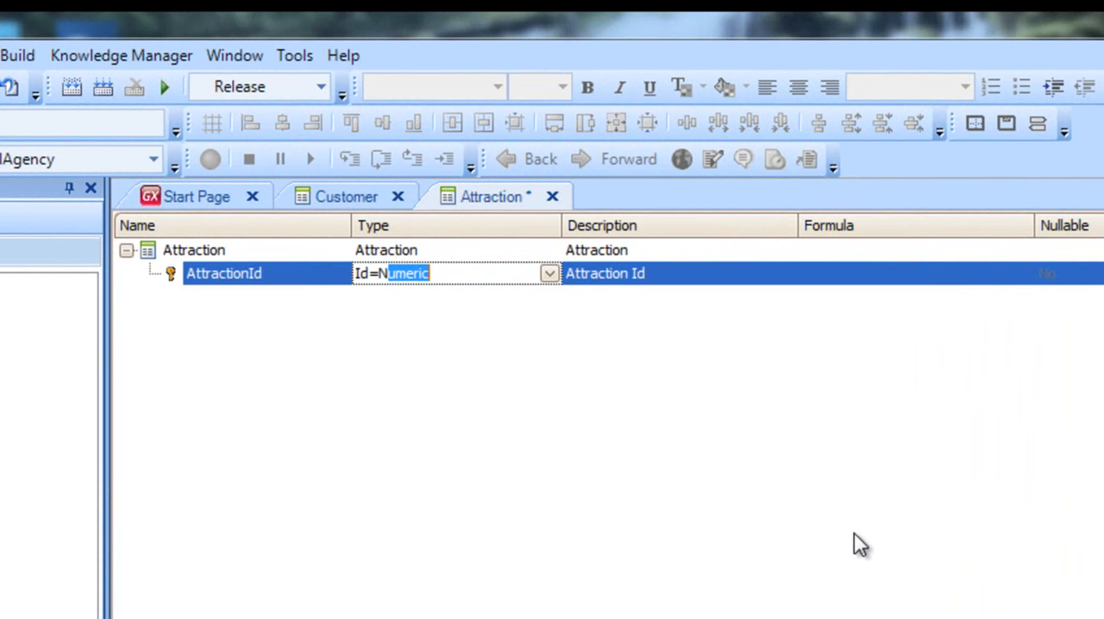
{"action": "type", "text": "("}
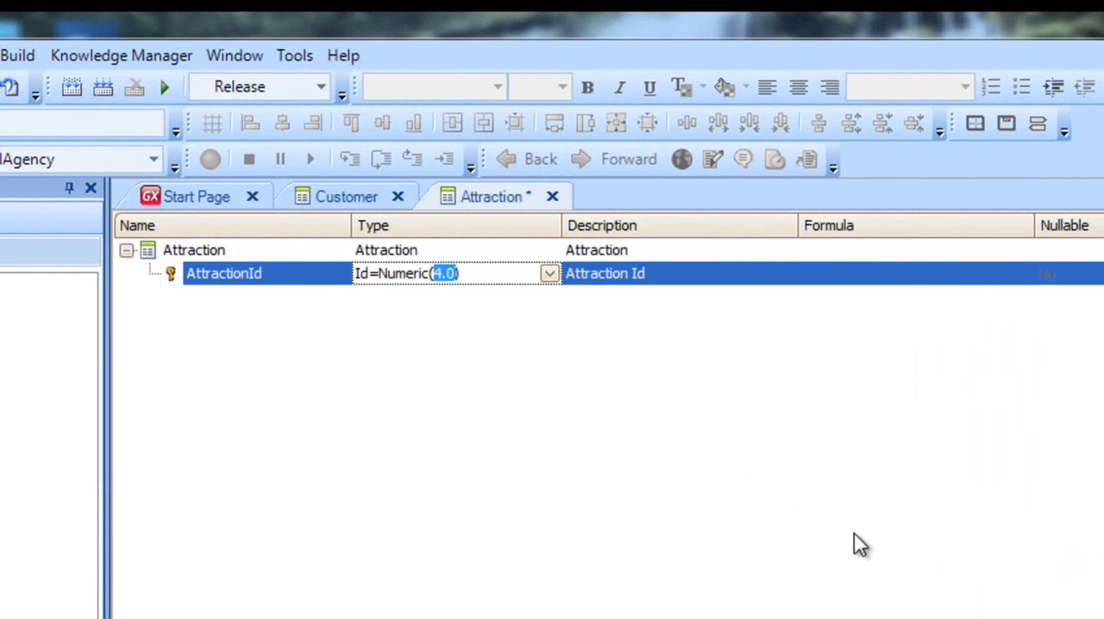
{"action": "key", "text": "Return"}
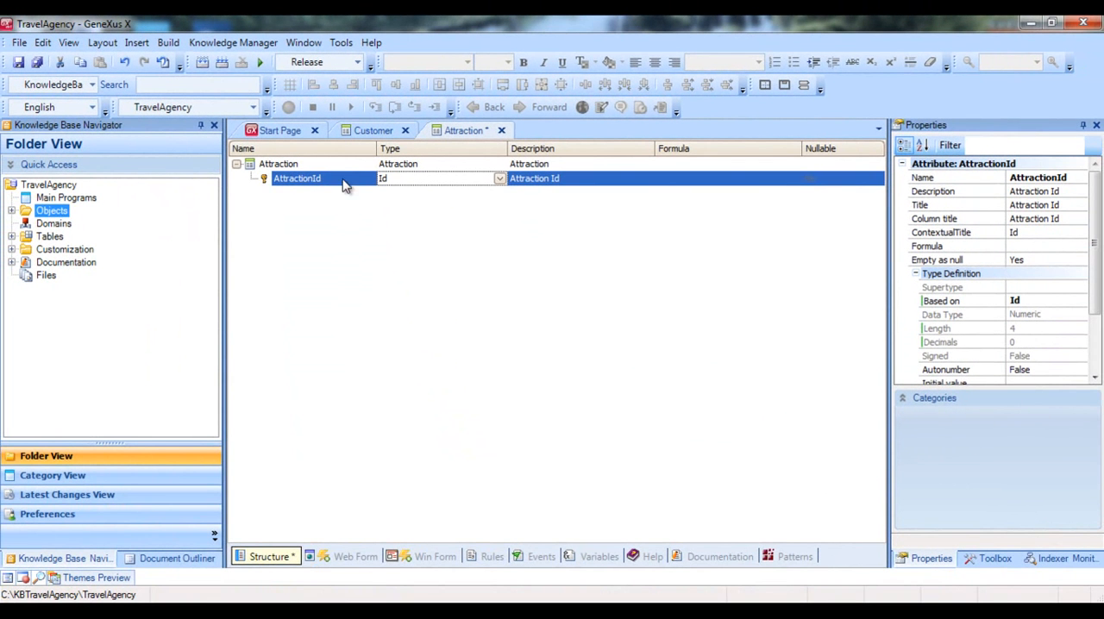
Set AttractionId's Autonumber property to True in the alphabetically sorted Properties panel
{"action": "key", "text": "F4"}
{"action": "key", "text": "F4"}
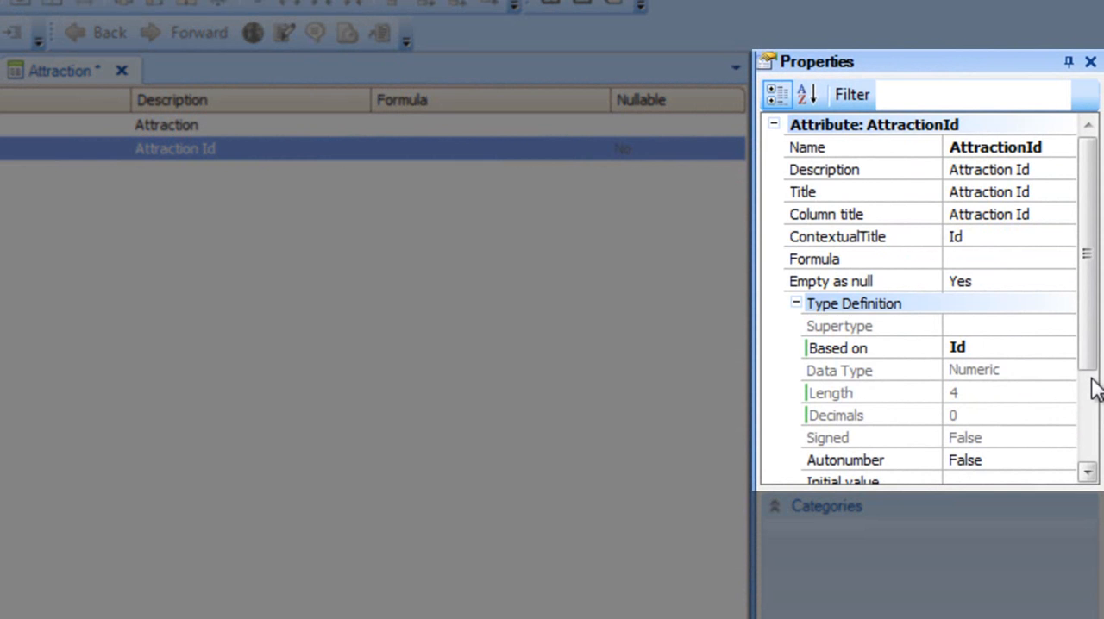
{"action": "mouse_move", "coordinate": [1094, 388]}
{"action": "left_mouse_down"}
{"action": "mouse_move", "coordinate": [1100, 470]}
{"action": "mouse_move", "coordinate": [1097, 352]}
{"action": "left_mouse_up"}
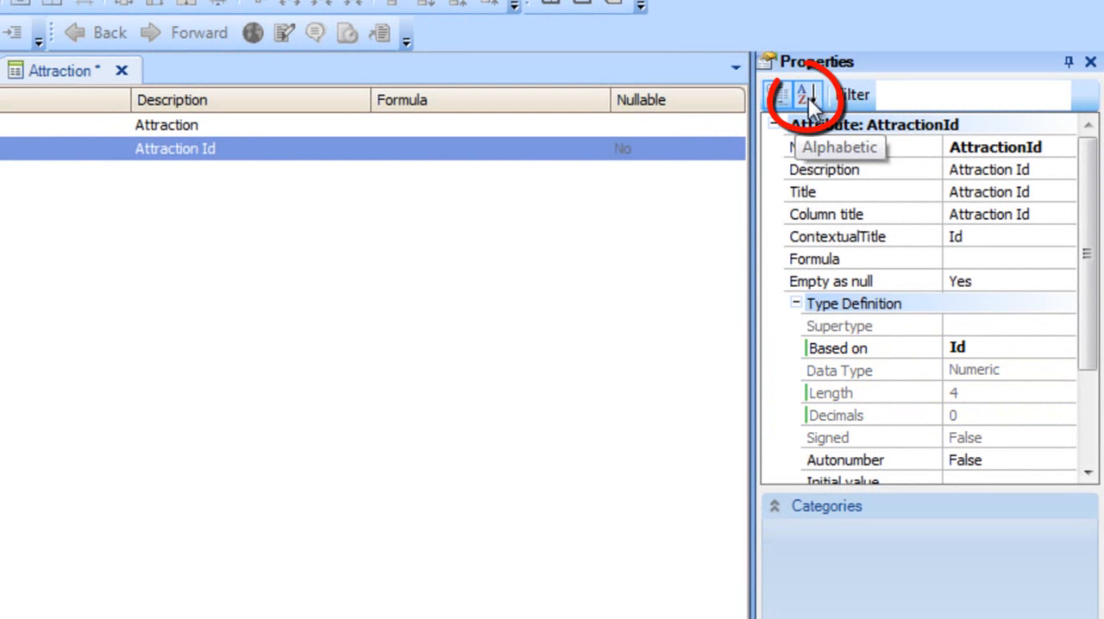
{"action": "left_click", "coordinate": [807, 94]}
{"action": "mouse_move", "coordinate": [1086, 246]}
{"action": "left_mouse_down"}
{"action": "mouse_move", "coordinate": [1095, 404]}
{"action": "mouse_move", "coordinate": [1095, 216]}
{"action": "left_mouse_up"}
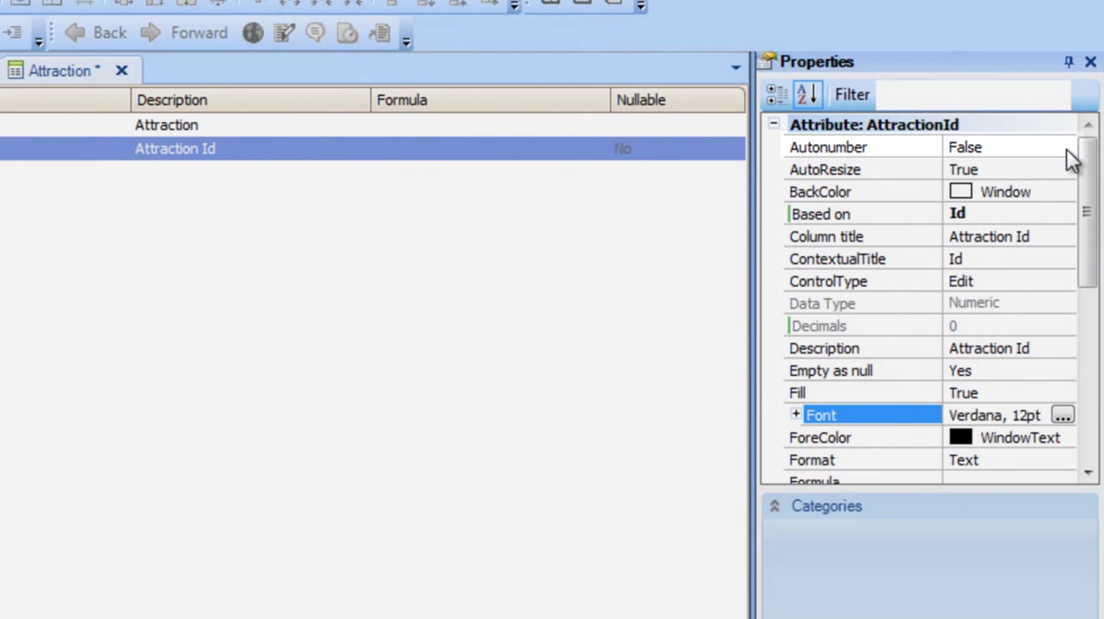
{"action": "left_click", "coordinate": [1065, 149]}
{"action": "left_click", "coordinate": [1067, 153]}
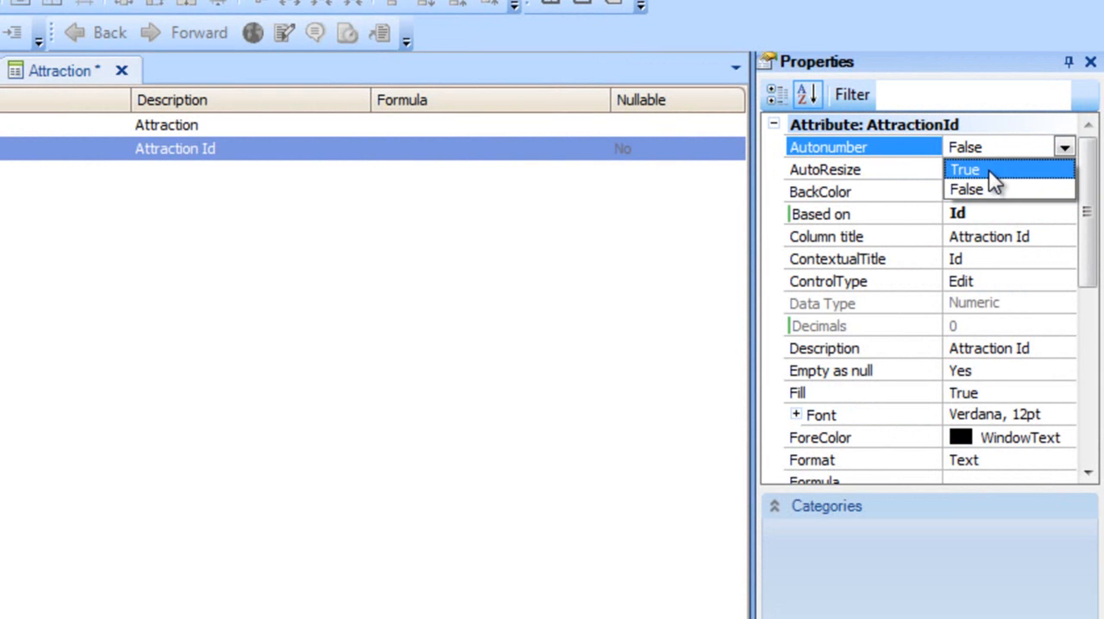
{"action": "left_click", "coordinate": [989, 170]}
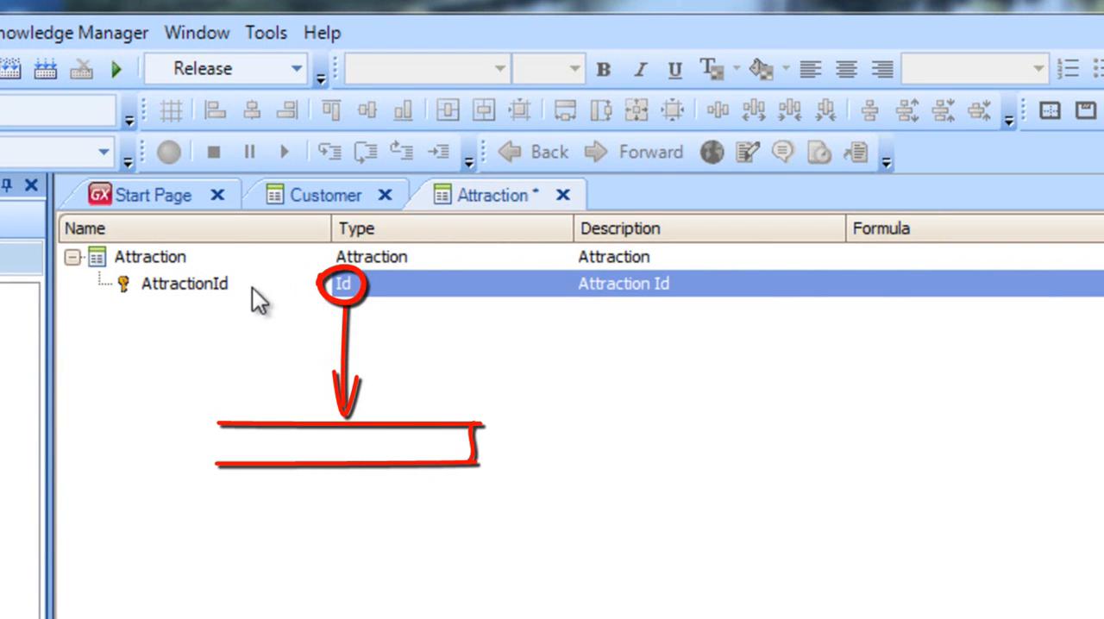
Return focus to the AttractionId attribute before viewing the Domains list
{"action": "left_click", "coordinate": [247, 285]}
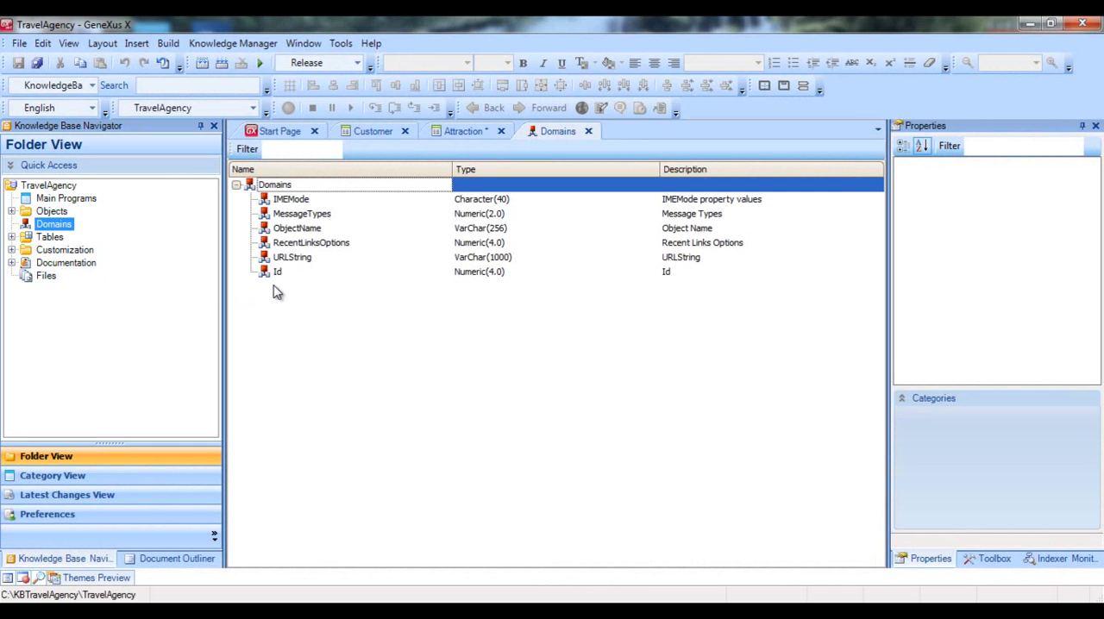
Set the Id domain's Autonumber property to True
{"action": "left_click", "coordinate": [276, 272]}
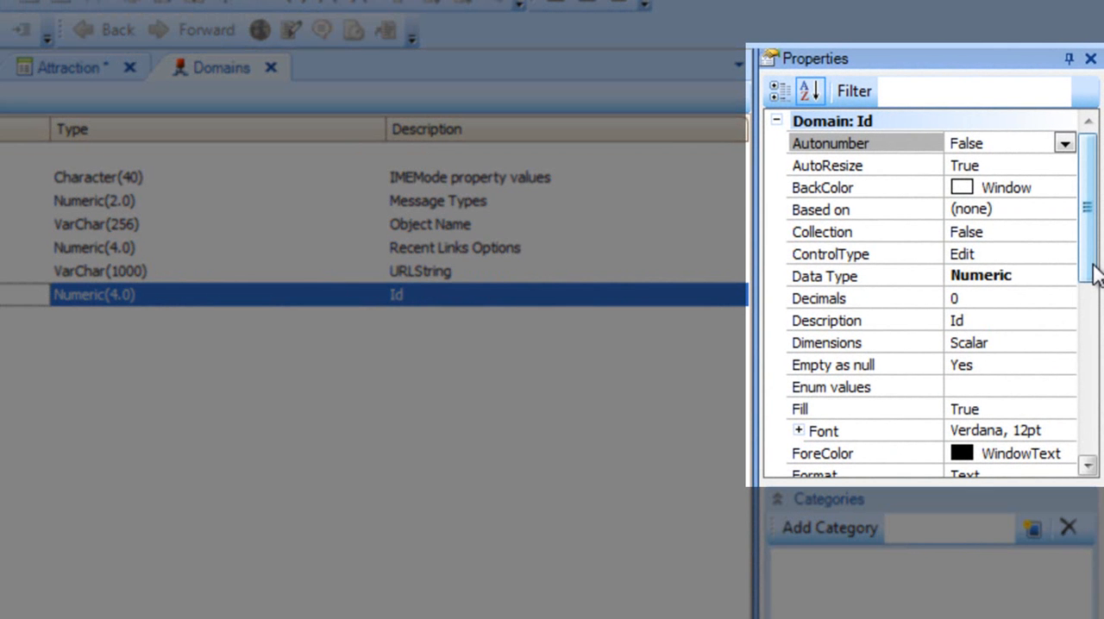
{"action": "scroll", "coordinate": [1094, 276], "scroll_direction": "down", "scroll_amount": 2}
{"action": "scroll", "coordinate": [1094, 276], "scroll_direction": "up", "scroll_amount": 2}
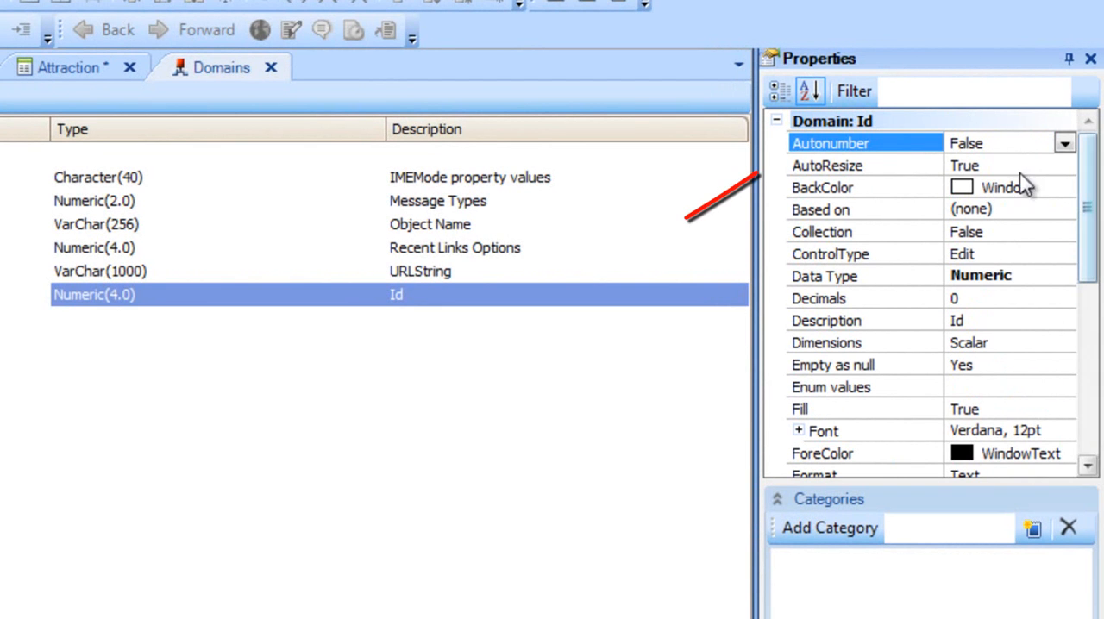
{"action": "left_click", "coordinate": [1066, 144]}
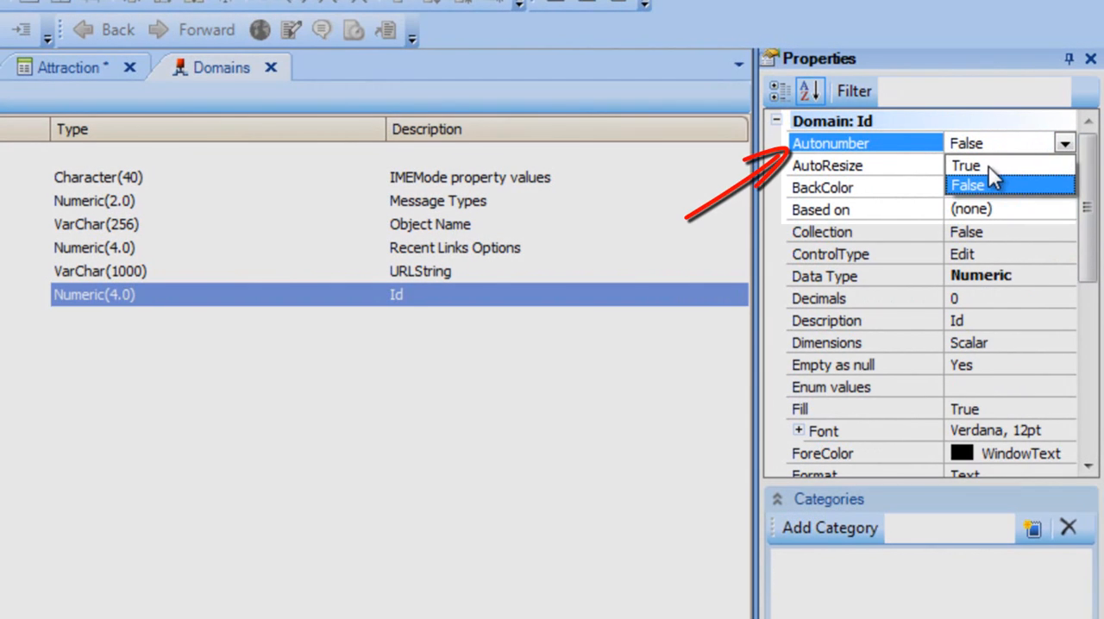
{"action": "left_click", "coordinate": [992, 165]}
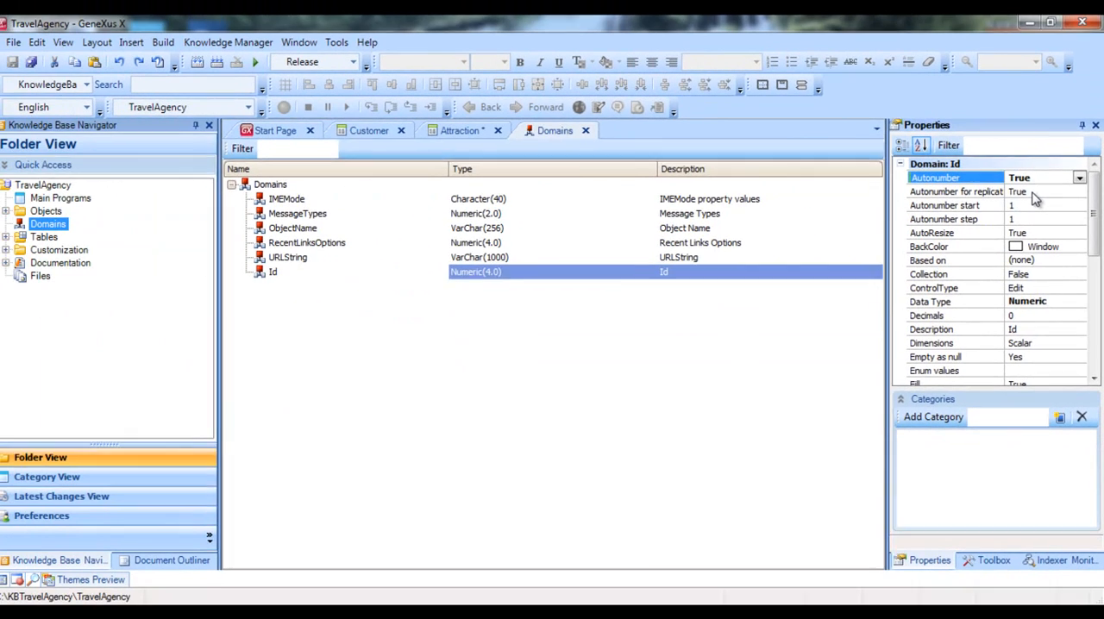
Add AttractionName typed Name=C(50), creating the new Name domain
{"action": "left_click", "coordinate": [456, 130]}
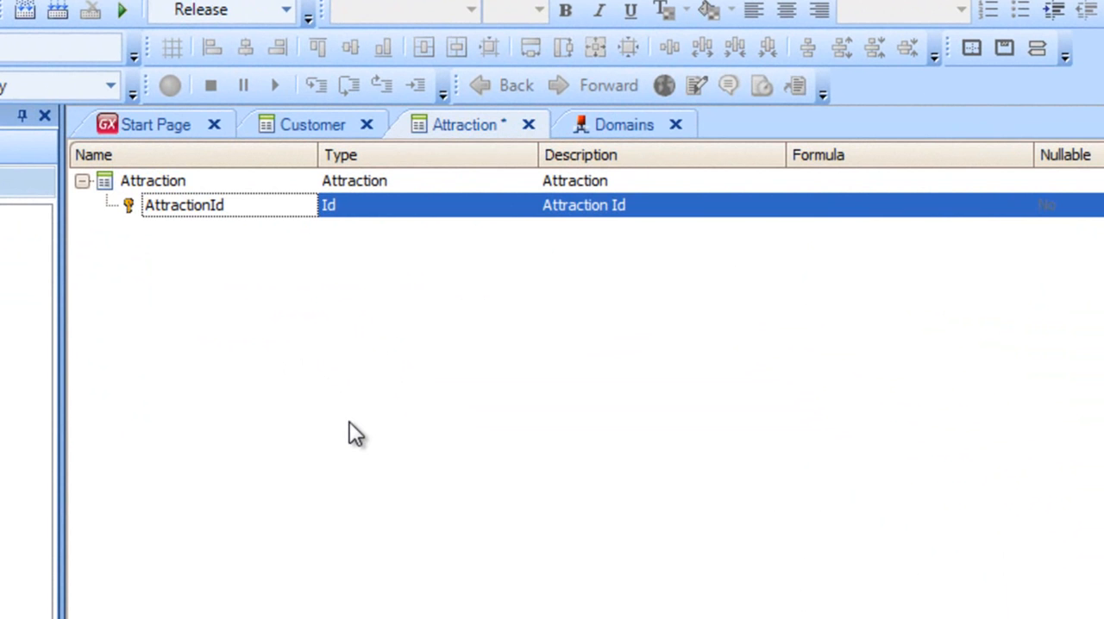
{"action": "key", "text": "Return"}
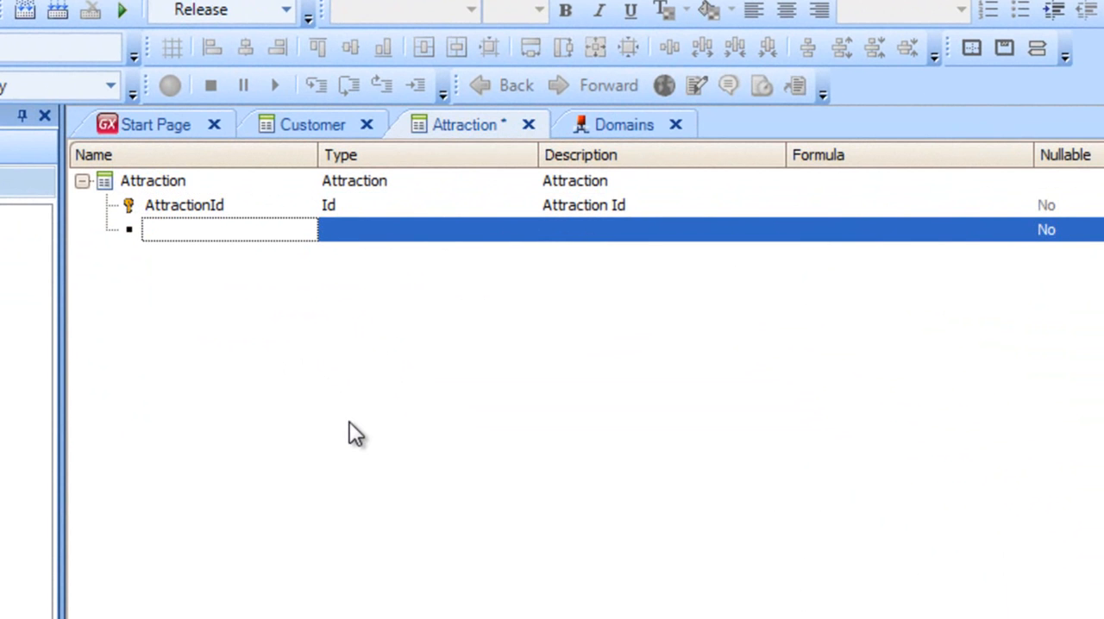
{"action": "type", "text": "AttractionName"}
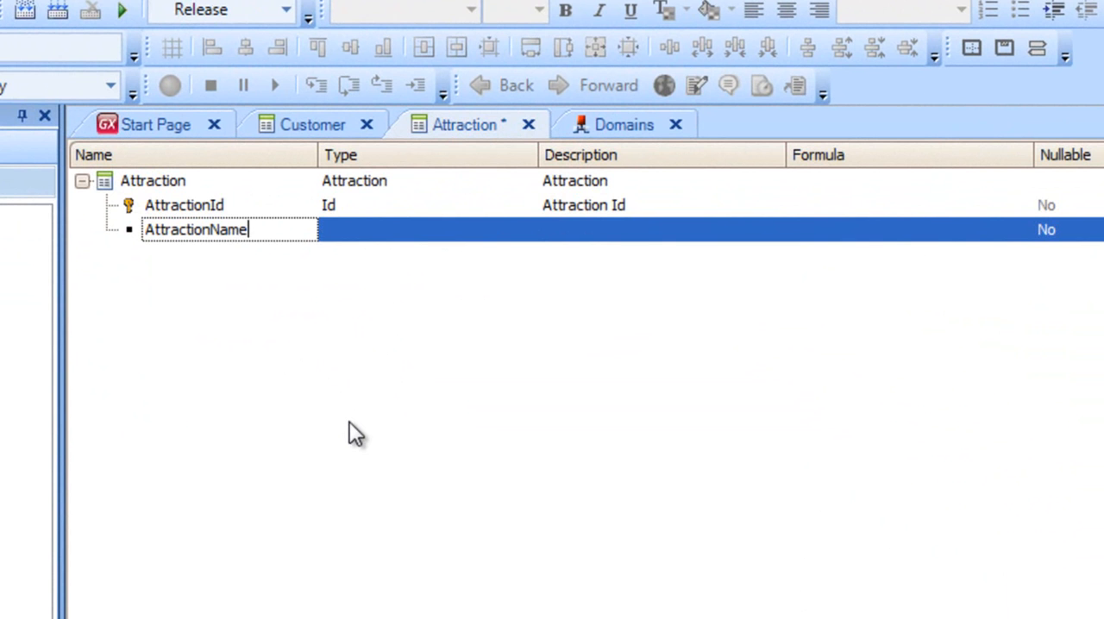
{"action": "key", "text": "Tab"}
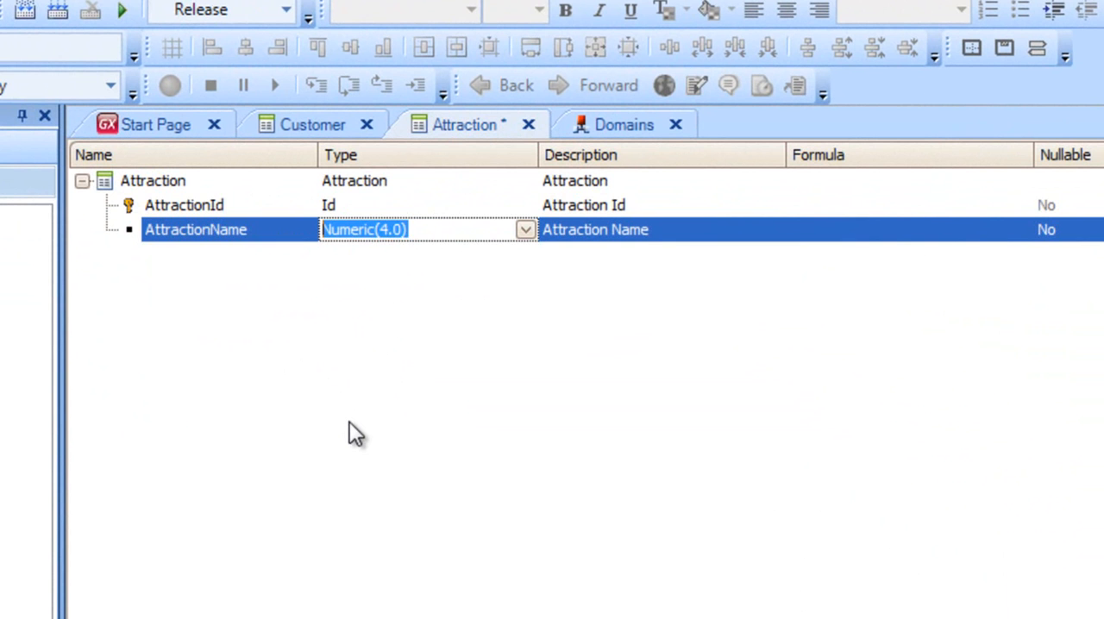
{"action": "type", "text": "Name"}
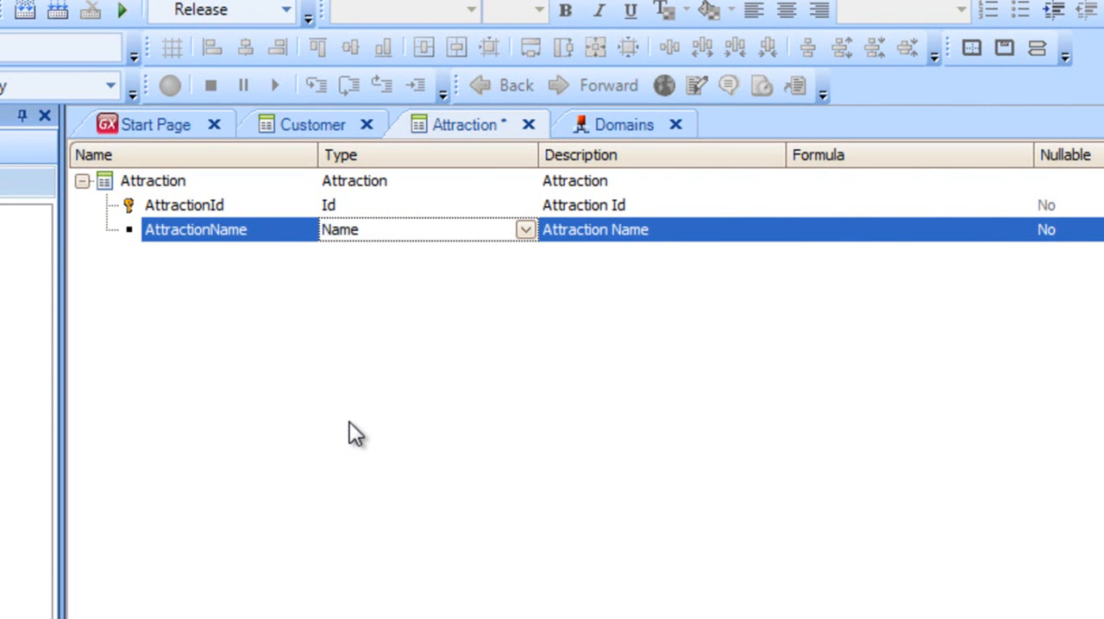
{"action": "type", "text": "=Character(20"}
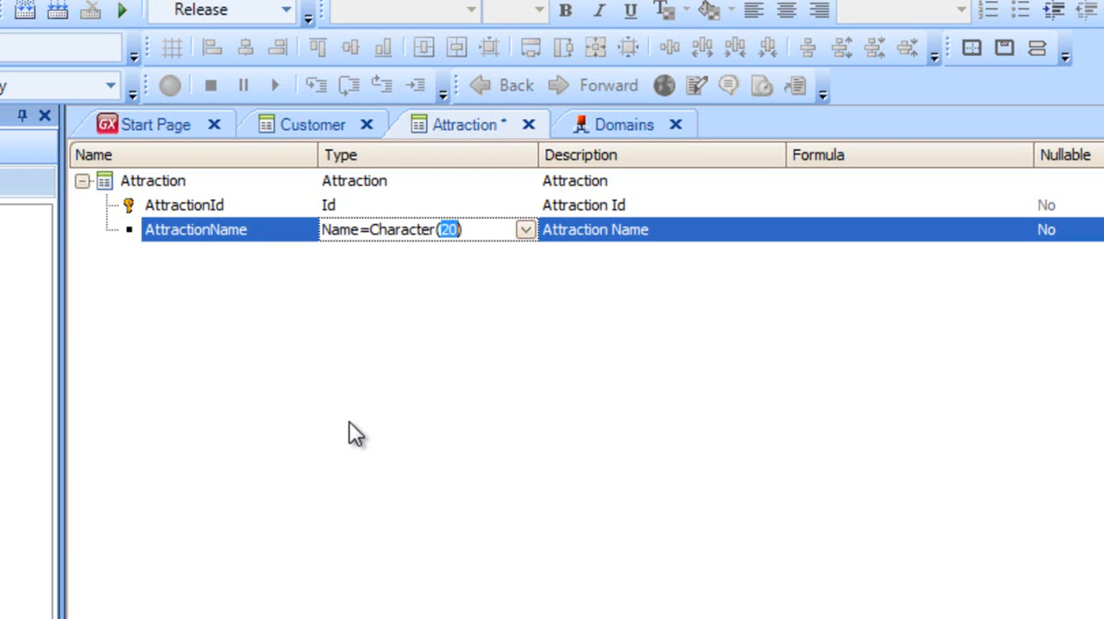
{"action": "type", "text": "50)"}
{"action": "key", "text": "Return"}
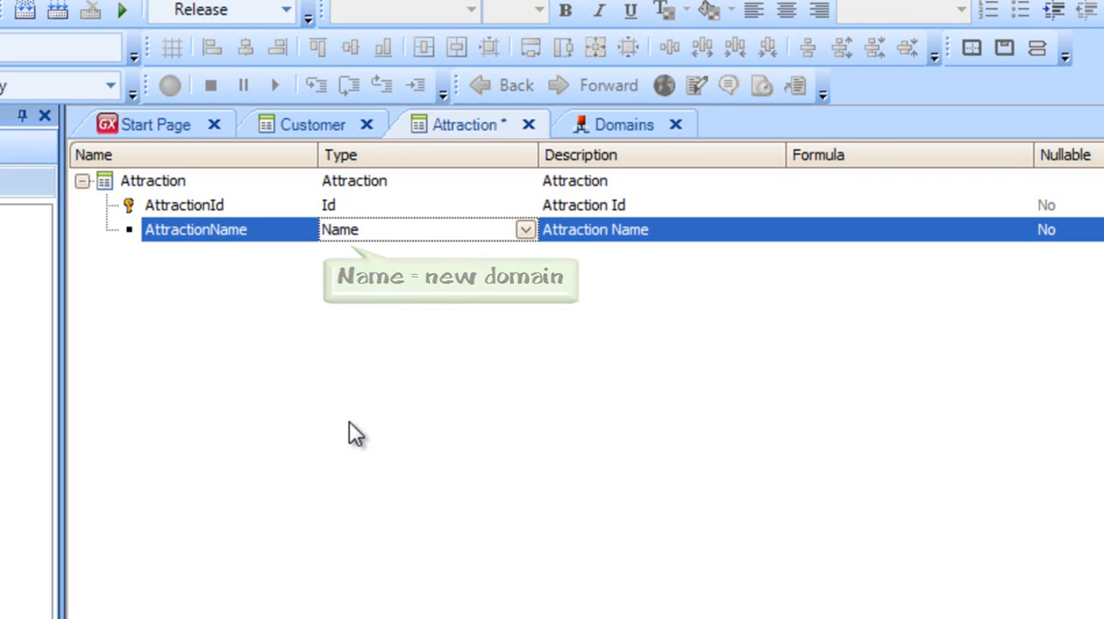
Add AttractionCountry with Character type, length 50
{"action": "key", "text": "Return"}
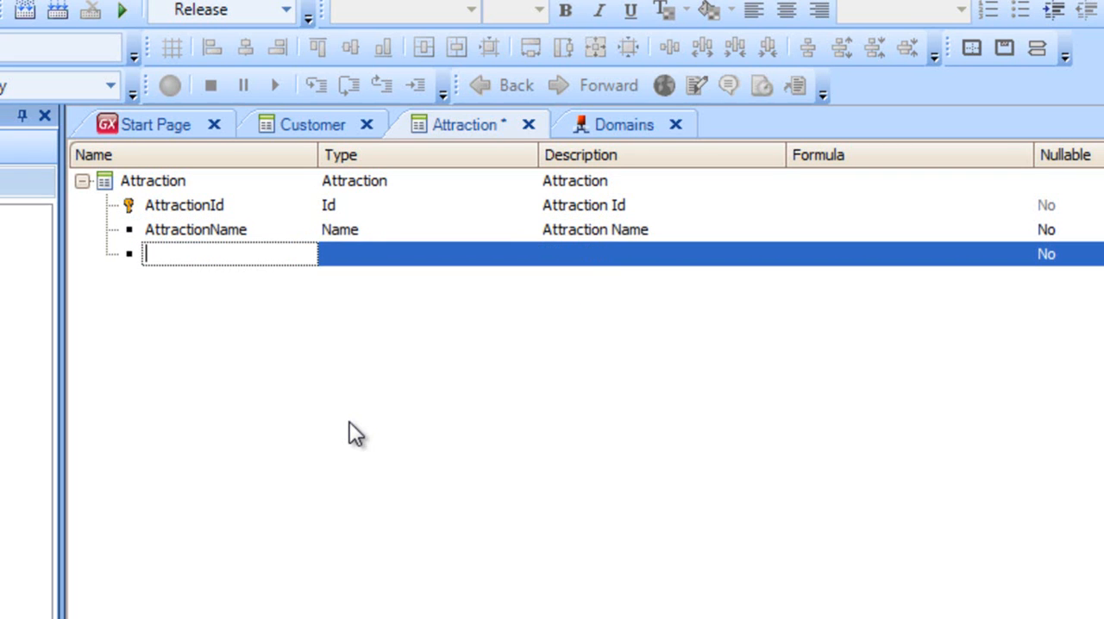
{"action": "type", "text": "AttractionC"}
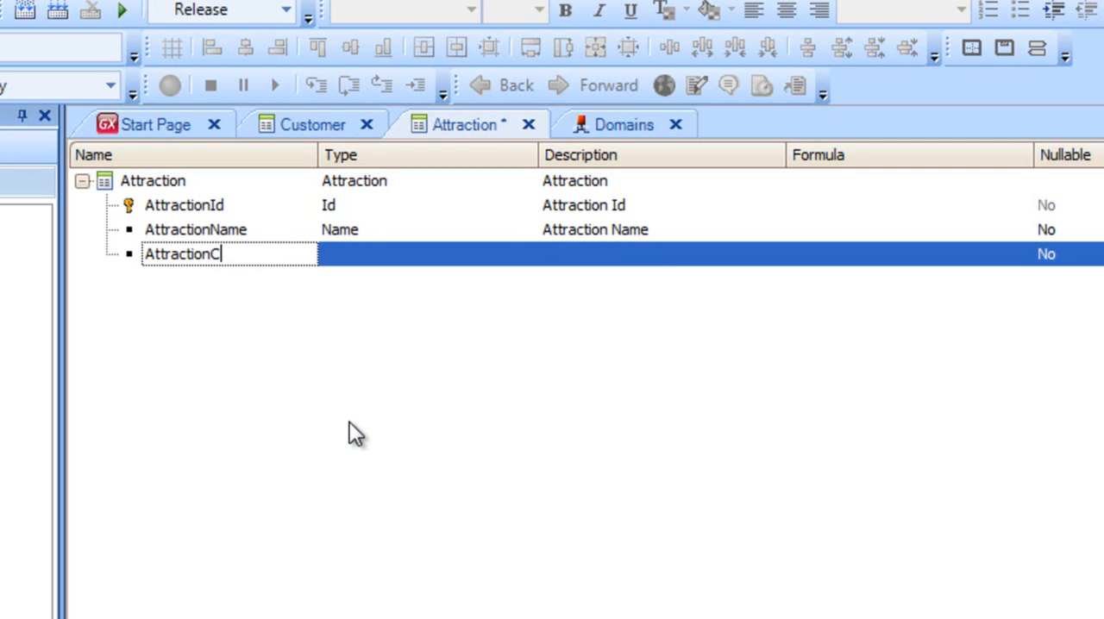
{"action": "type", "text": "ountry"}
{"action": "key", "text": "Tab"}
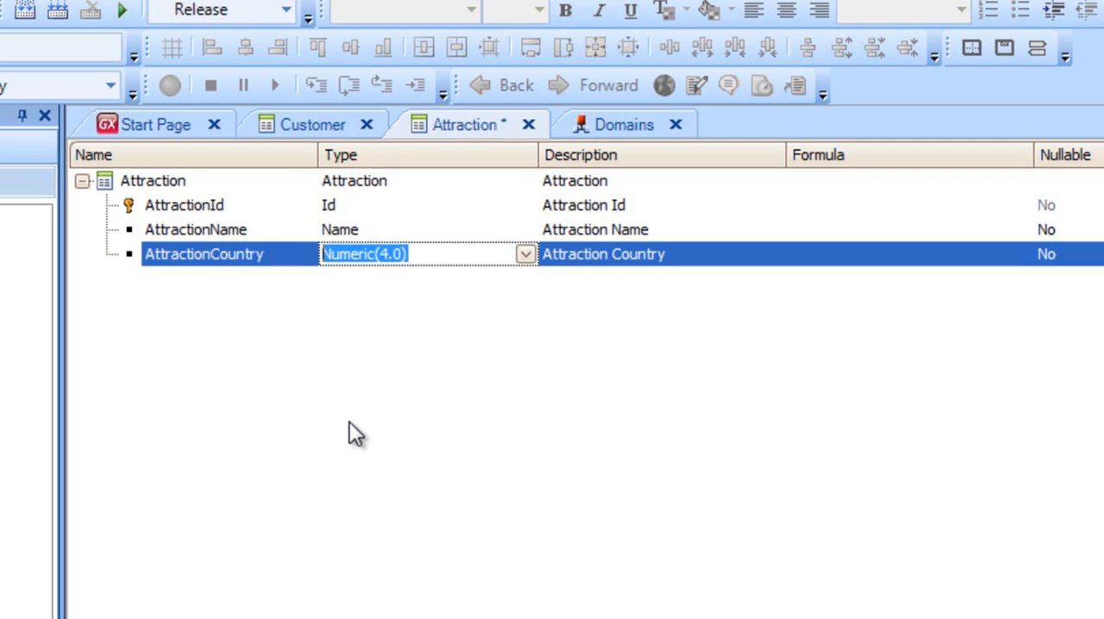
{"action": "type", "text": "cter"}
{"action": "key", "text": "Tab"}
{"action": "type", "text": "50"}
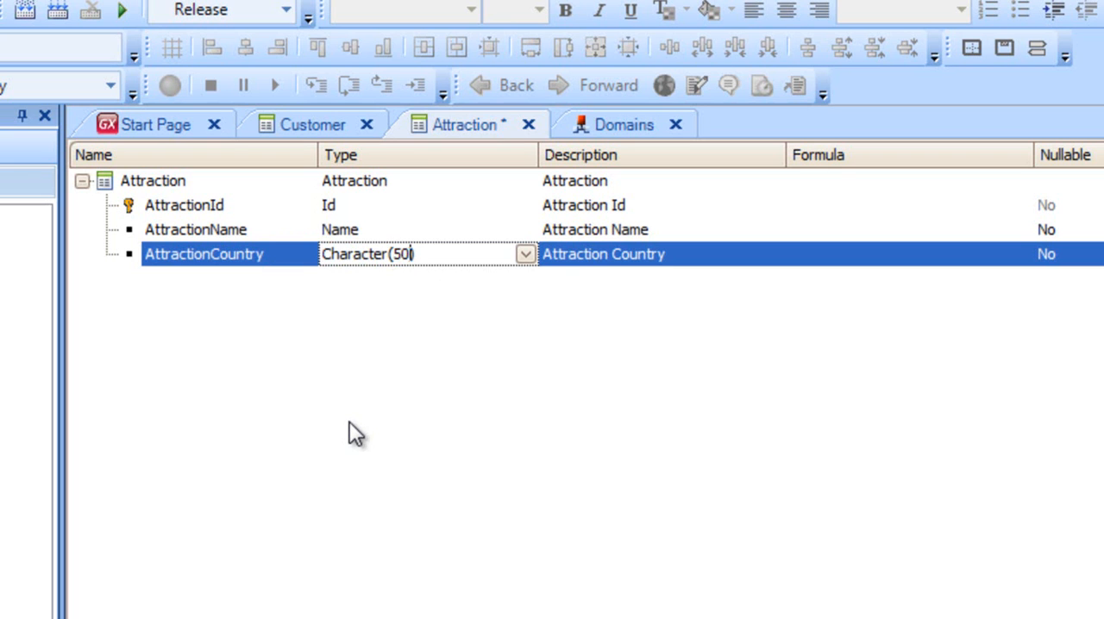